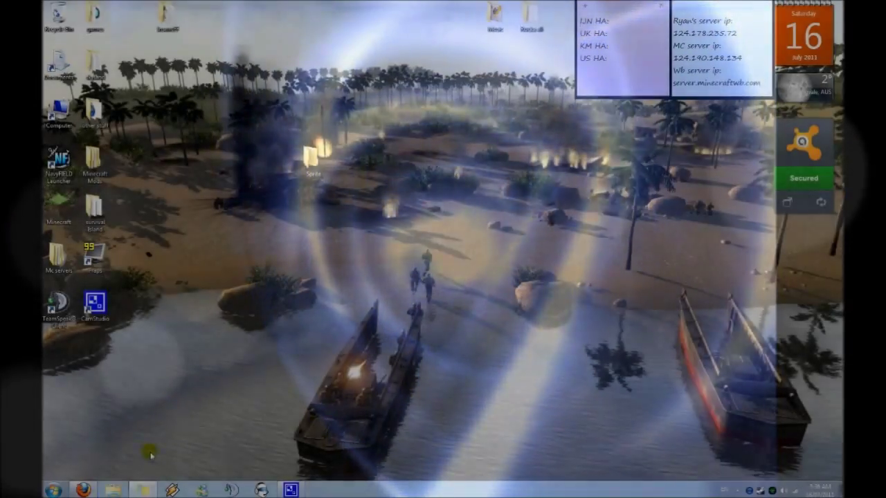
Open the Official Releases section of the Navyfield Graphics Project forum in Firefox and look over its subforums.
left_click(83, 490)
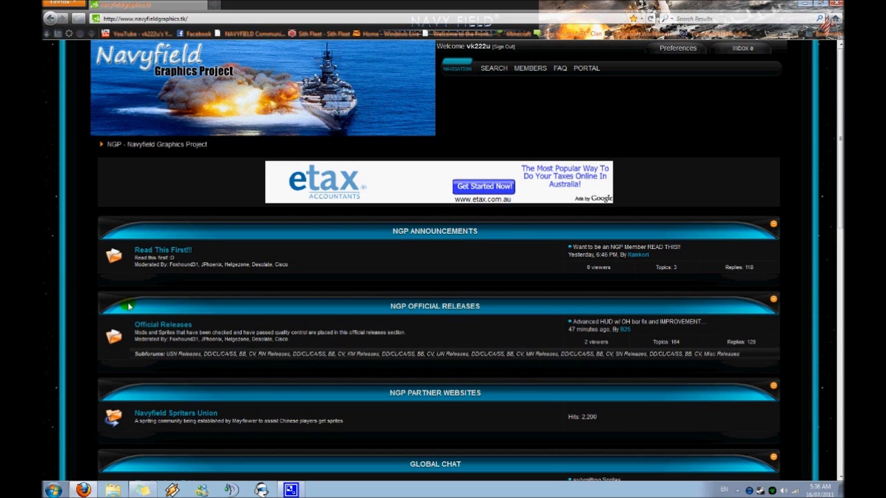
left_click(151, 327)
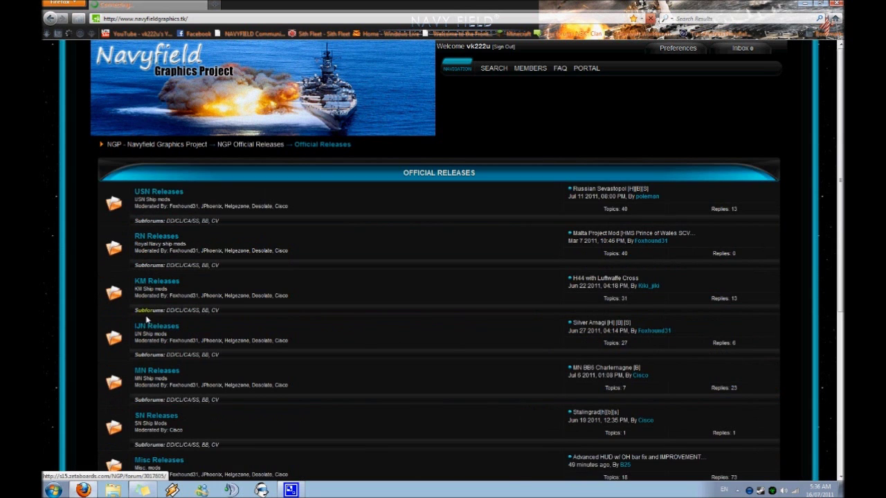
scroll(132, 305, "down", 5)
scroll(104, 290, "up", 5)
scroll(83, 280, "down", 1)
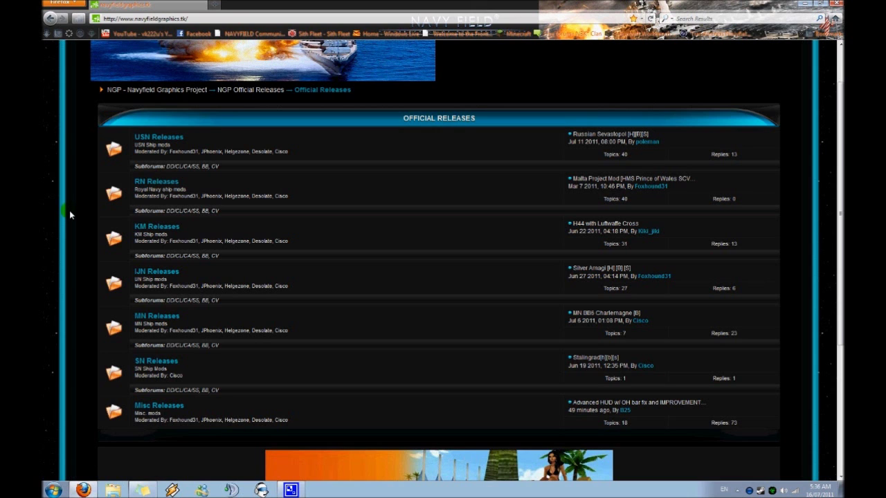
Open the "Lion 1 Disruptive Camo [H][B][S]" topic in the BB subforum of RN Releases.
left_click(147, 183)
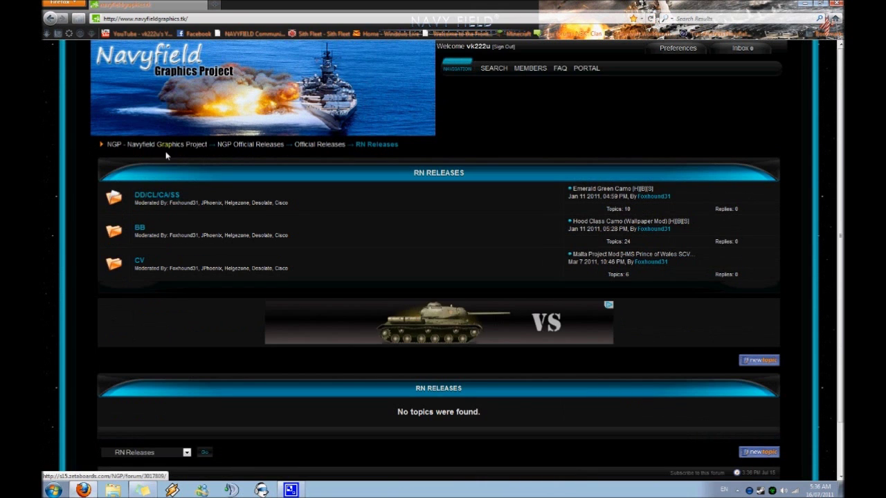
left_click(141, 229)
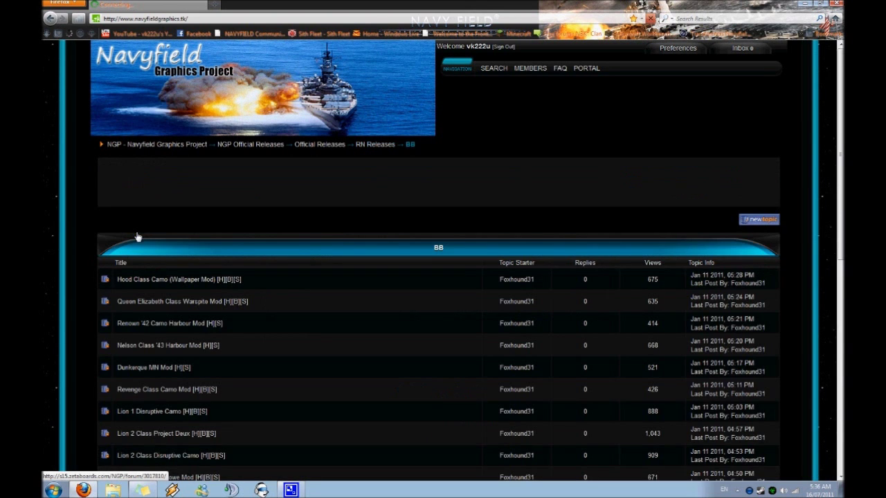
scroll(105, 154, "down", 3)
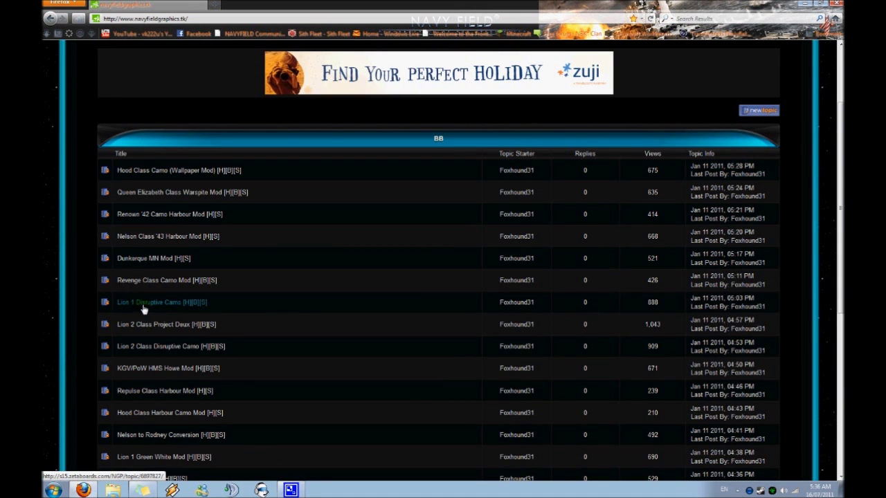
left_click(144, 305)
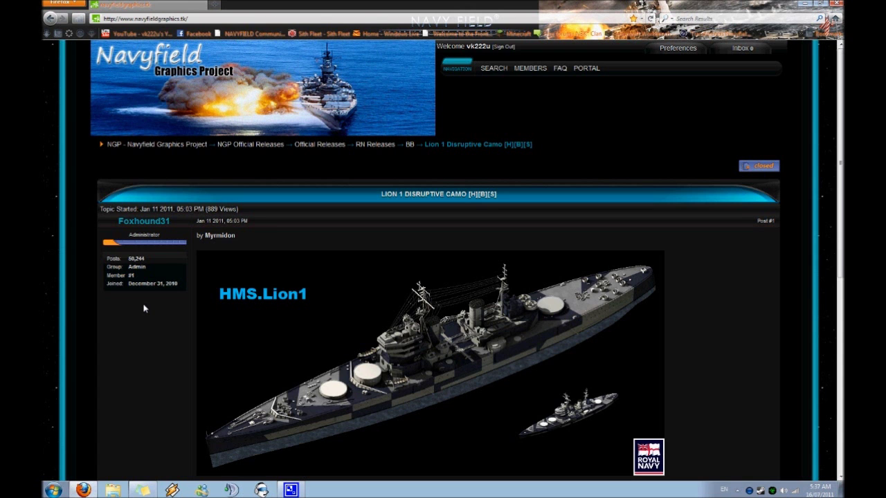
Download the topic's attached archive teambnf_lion_I_disruptive_camo_h_b_s.rar by saving the file.
scroll(125, 304, "down", 5)
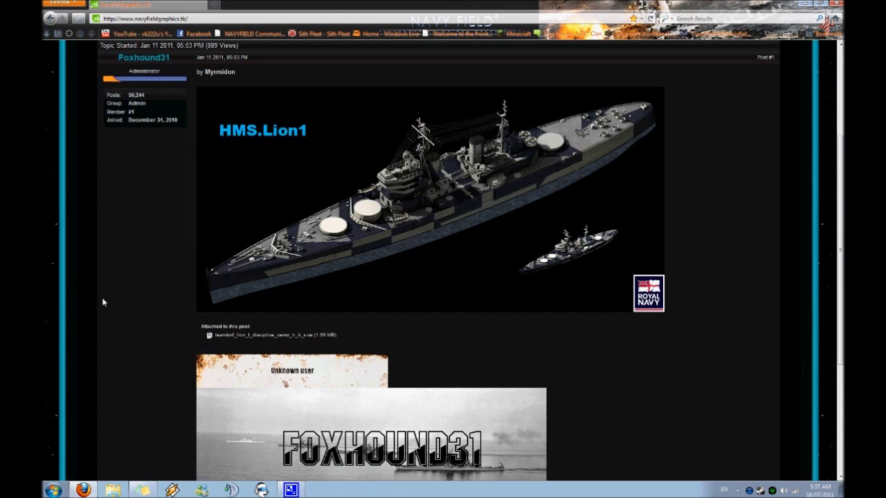
scroll(147, 320, "up", 5)
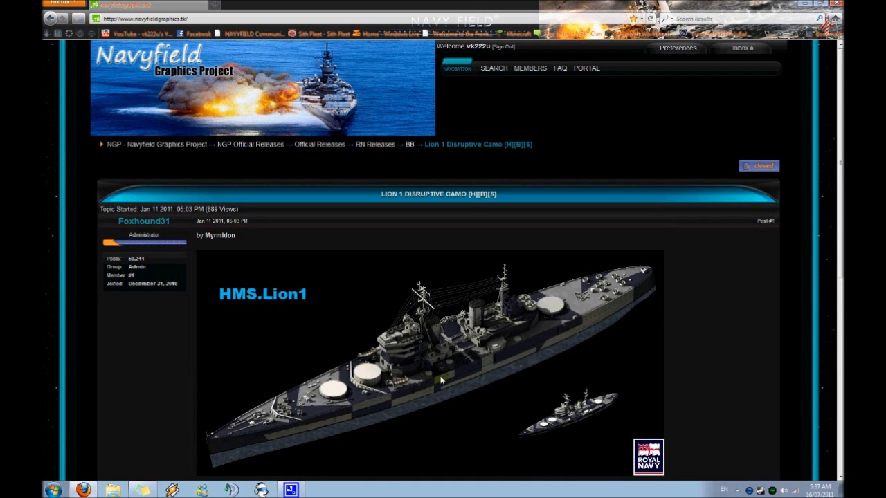
scroll(429, 339, "down", 5)
left_click(295, 287)
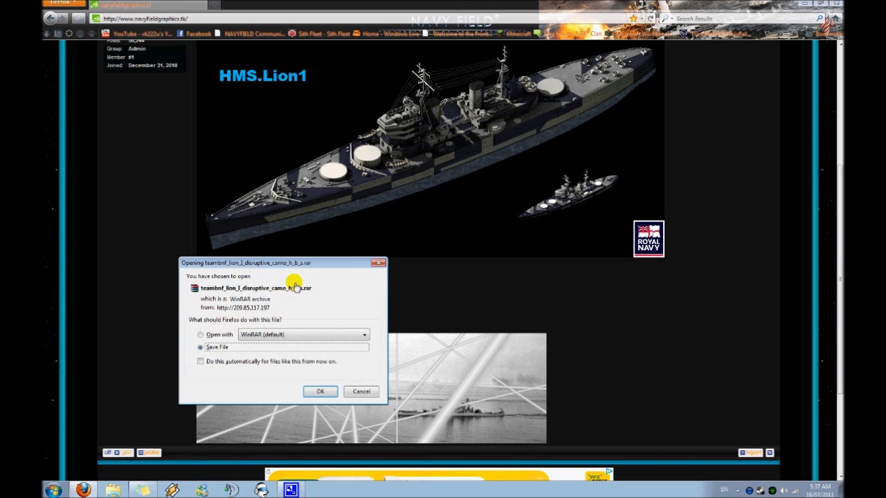
left_click(320, 391)
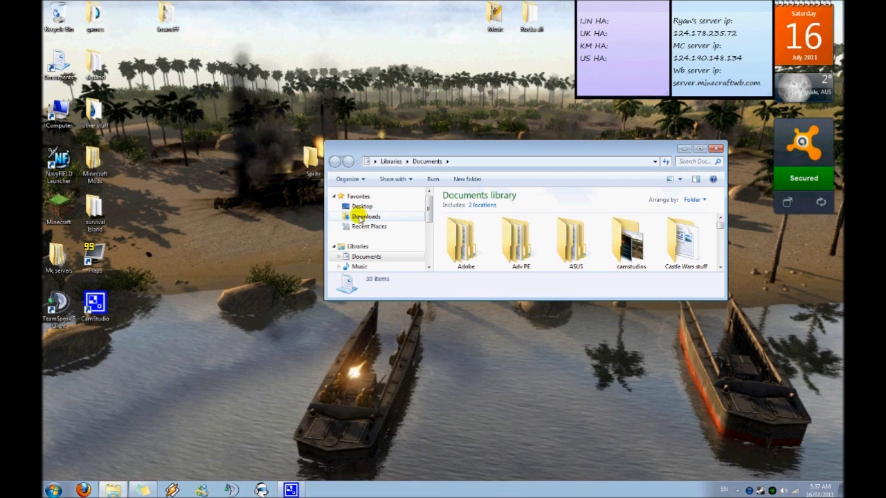
Open the archive teambnf_lion_I_disruptive_camo_h_b_s(1) from the Downloads folder in WinRAR and reposition its window.
left_click(366, 216)
left_click(700, 148)
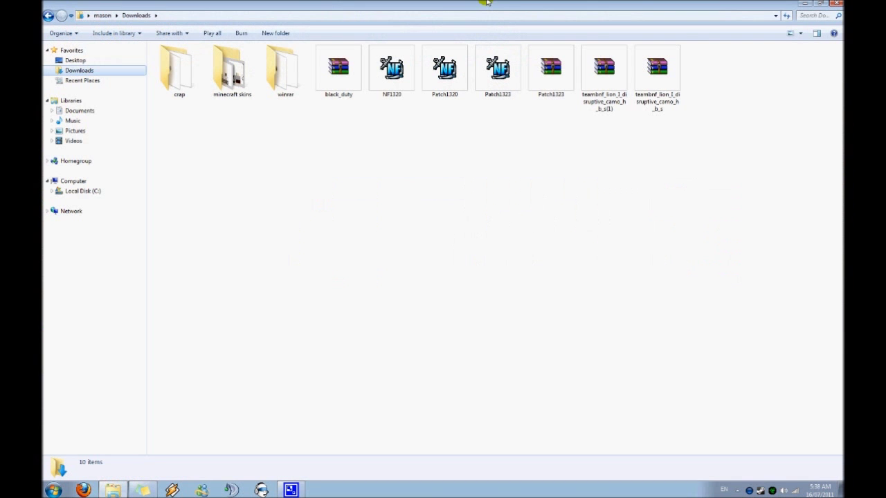
left_click_drag(506, 8, 842, 70)
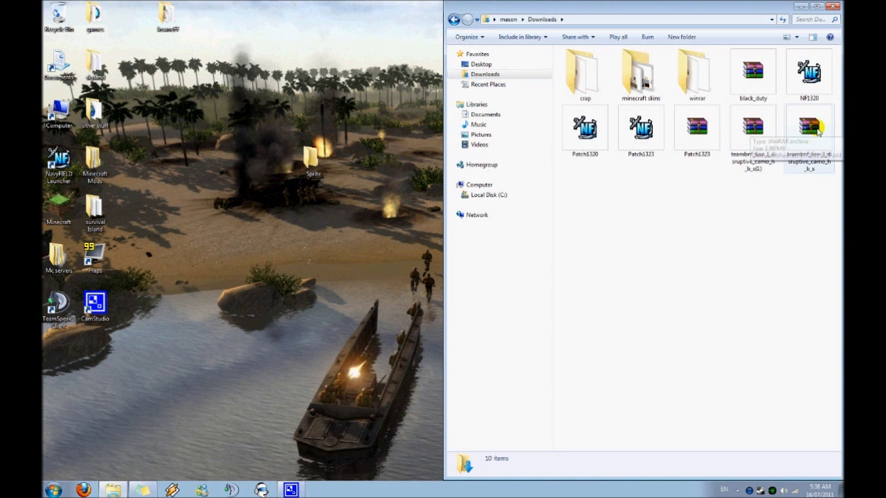
double_click(753, 128)
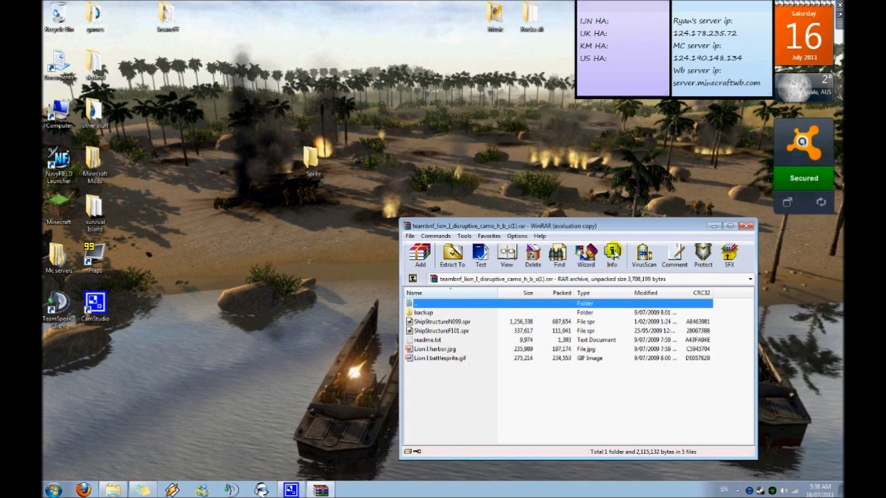
left_click(517, 236)
left_click(640, 346)
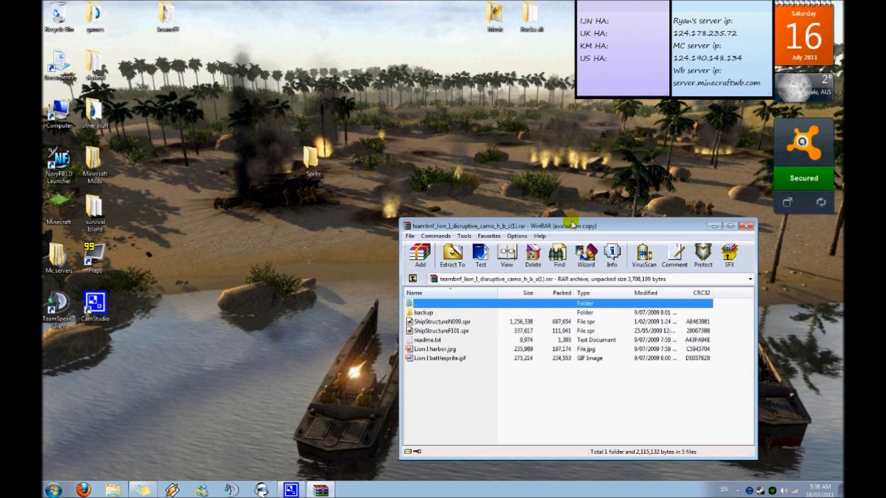
left_click_drag(571, 223, 642, 202)
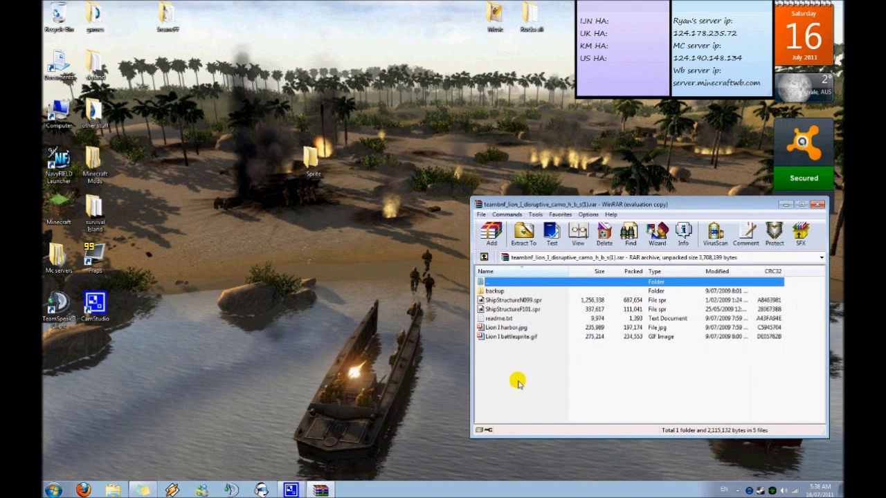
left_click(505, 337)
left_click(504, 329)
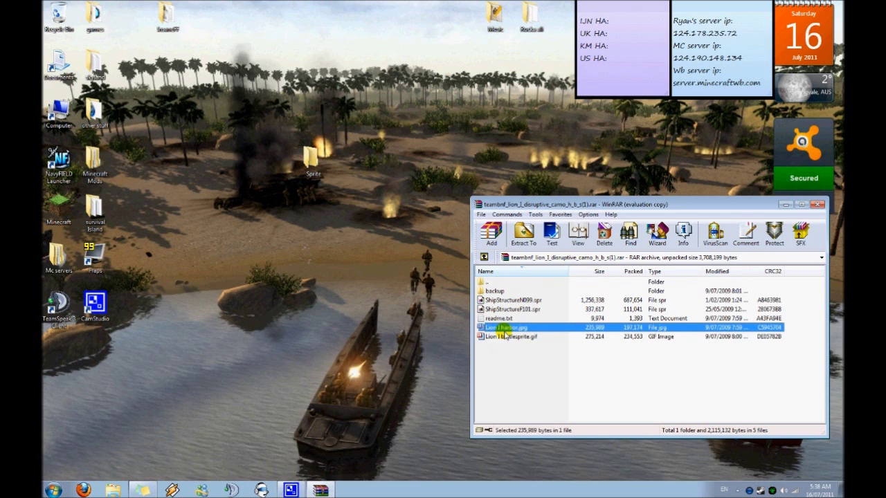
left_click(500, 318)
left_click_drag(500, 319, 495, 291)
Extract the backup folder, ShipStructureN099.spr and ShipStructureF101.spr to the desktop's Sprite folder, and close the archive.
left_click(495, 291)
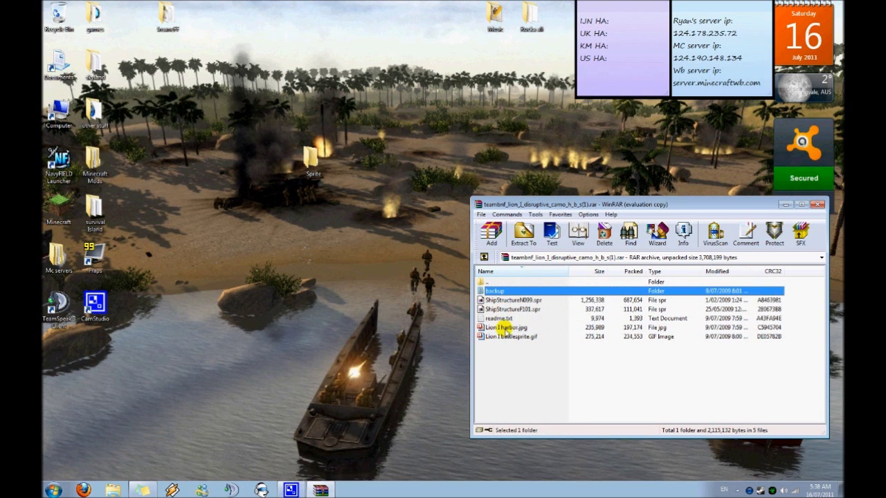
left_click(510, 300, "ctrl")
left_click(517, 319, "ctrl")
left_click(510, 309, "ctrl")
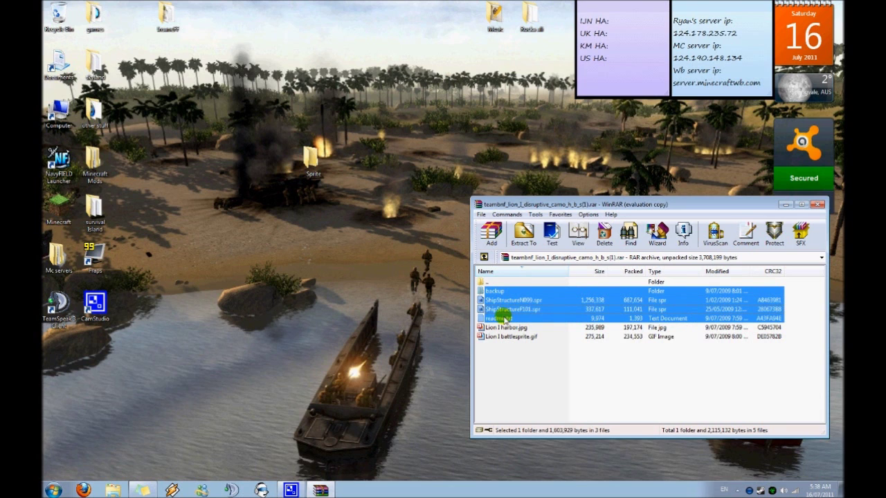
left_click(509, 318, "ctrl")
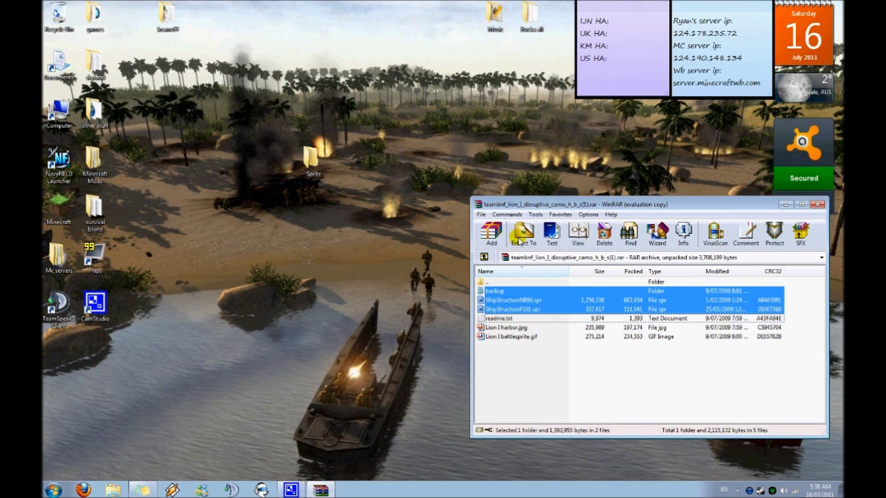
left_click(535, 241)
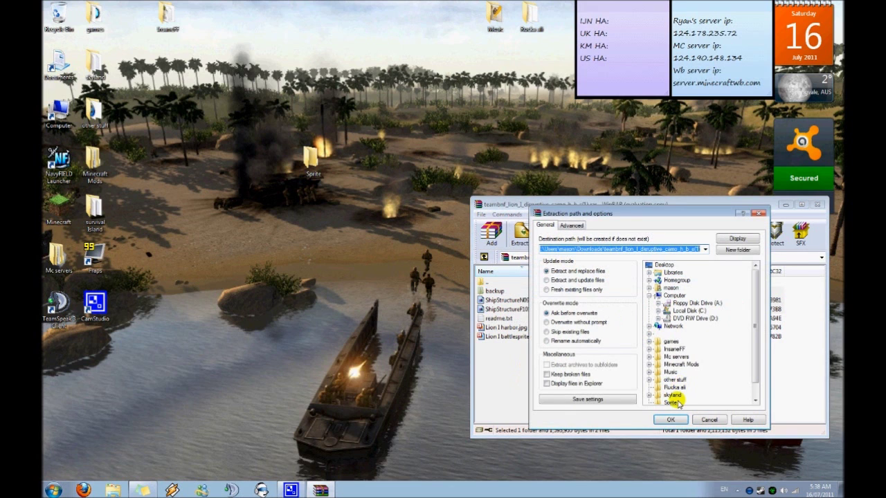
left_click(670, 402)
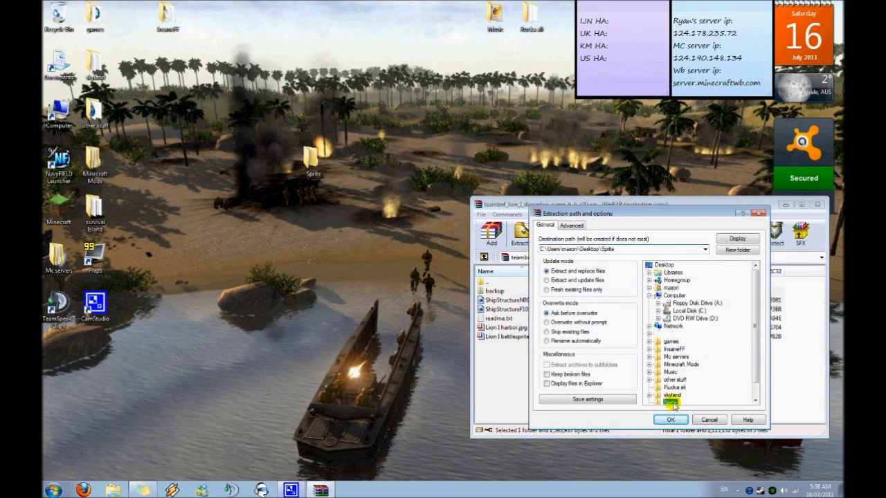
left_click(671, 419)
left_click(661, 361)
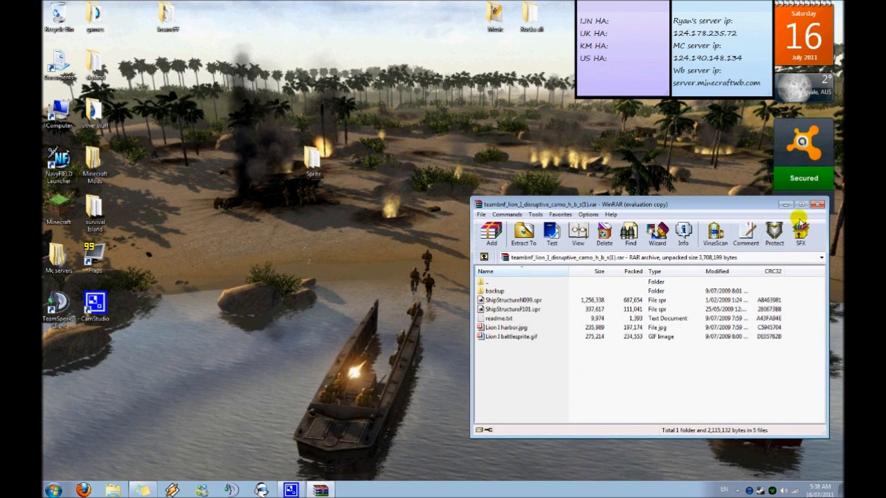
left_click(818, 205)
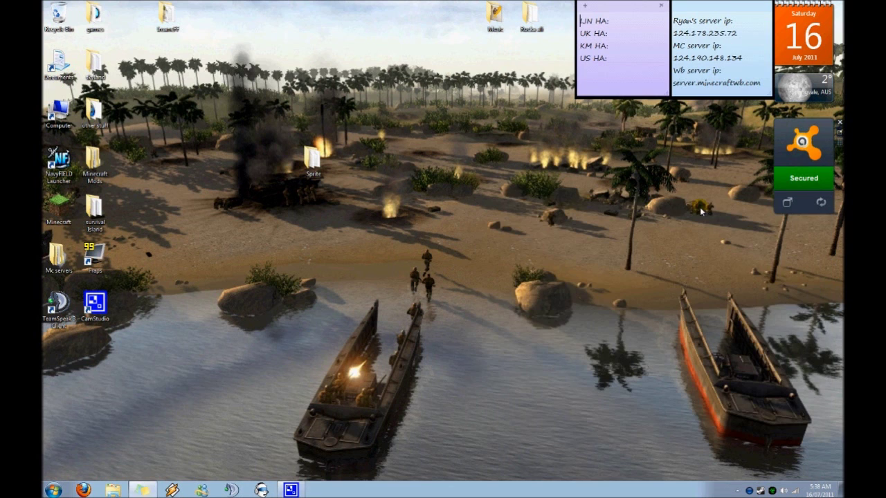
Open the desktop's Sprite folder and snap its window to the right half of the screen.
double_click(313, 160)
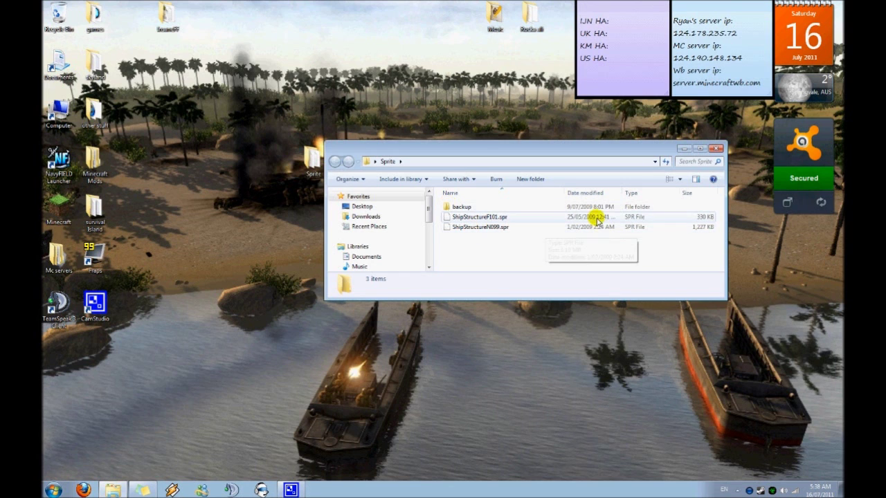
left_click_drag(485, 148, 617, 232)
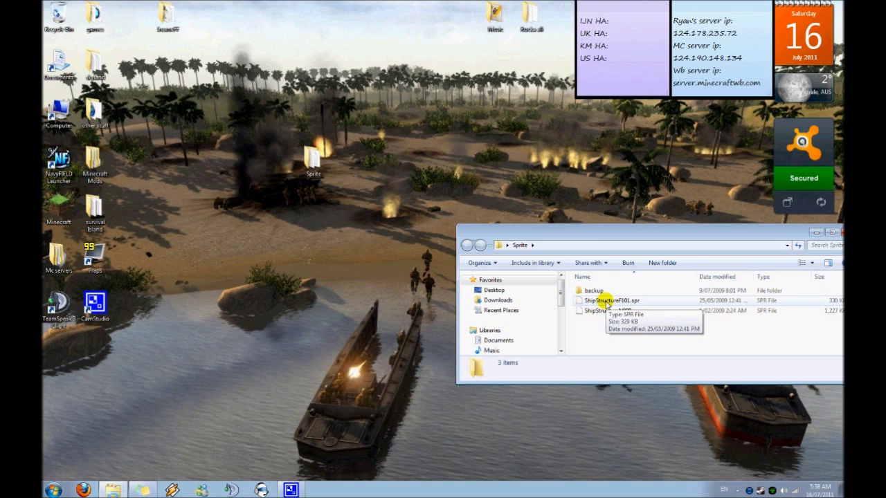
left_click_drag(566, 231, 842, 379)
left_click(600, 84)
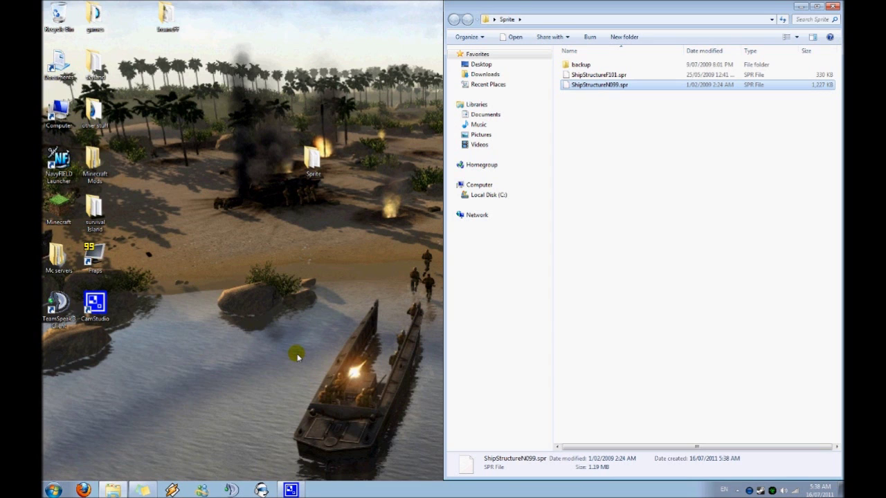
Open the game's sprite folder C:\Program Files\SD EnterNET\NavyFIELD\SPR in a second window beside the Sprite folder.
double_click(60, 111)
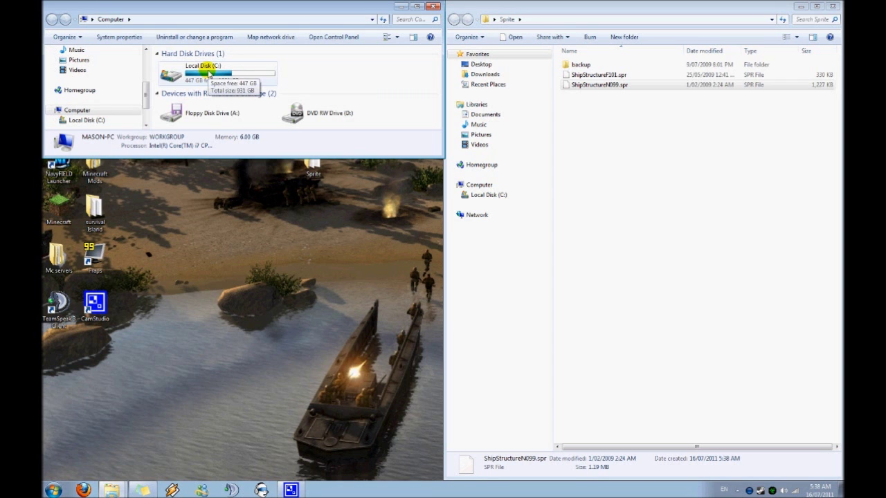
double_click(209, 73)
double_click(206, 3)
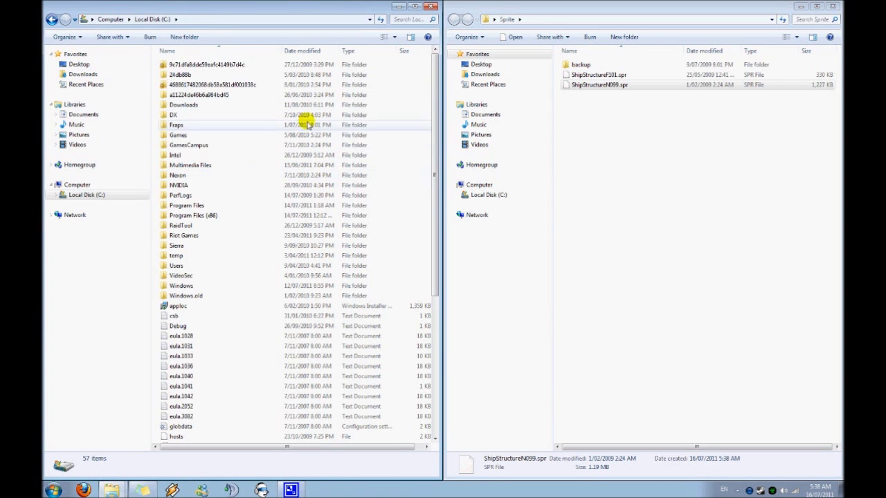
double_click(199, 206)
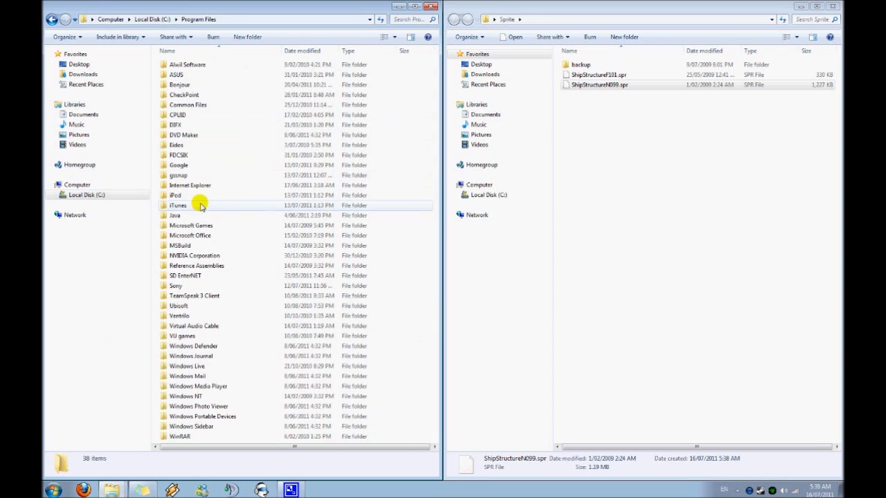
double_click(196, 275)
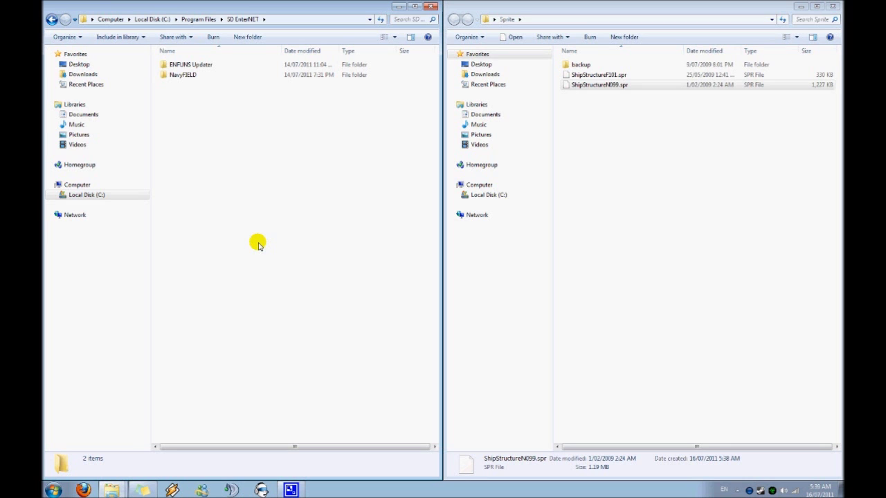
double_click(180, 75)
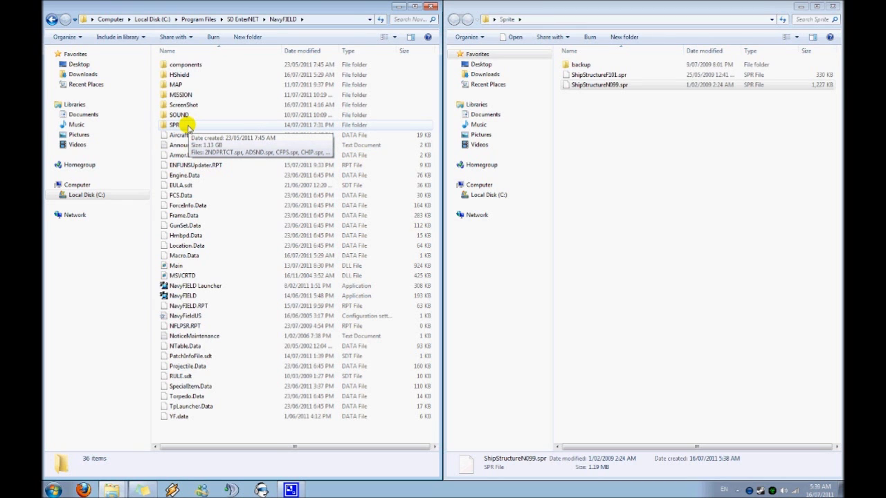
double_click(179, 125)
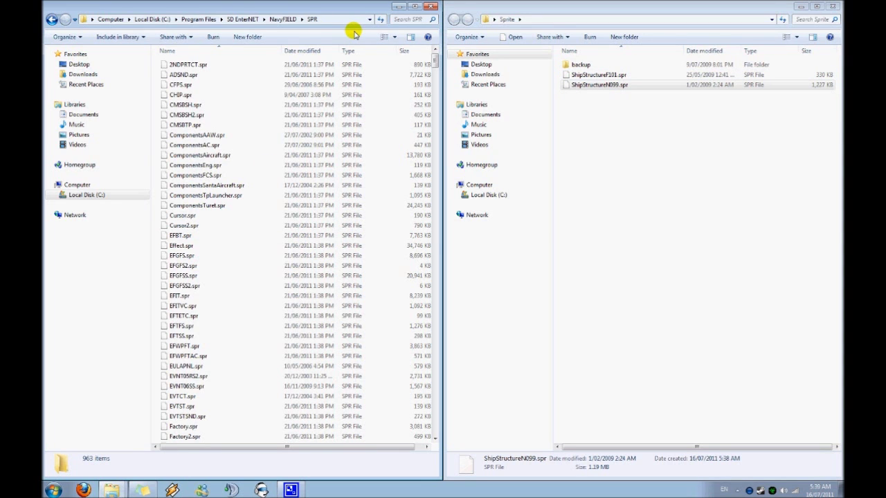
Examine the contents of the backup folder inside Sprite and return to the Sprite folder.
double_click(581, 64)
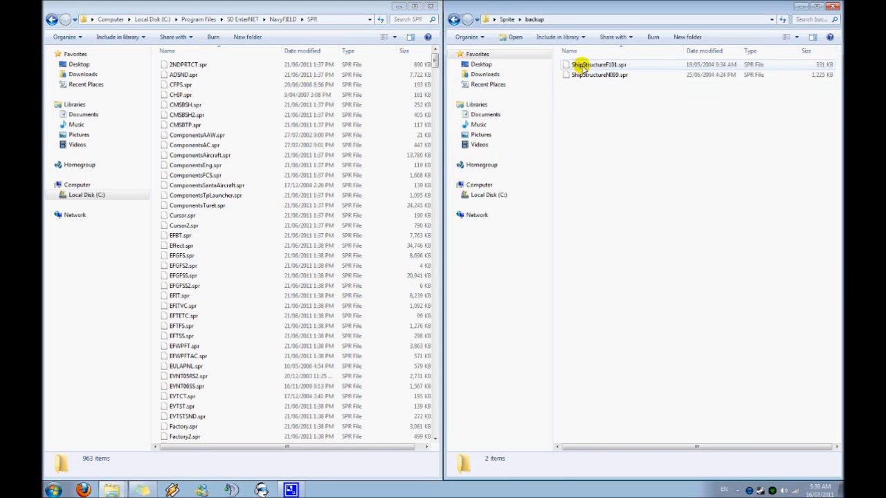
left_click(454, 20)
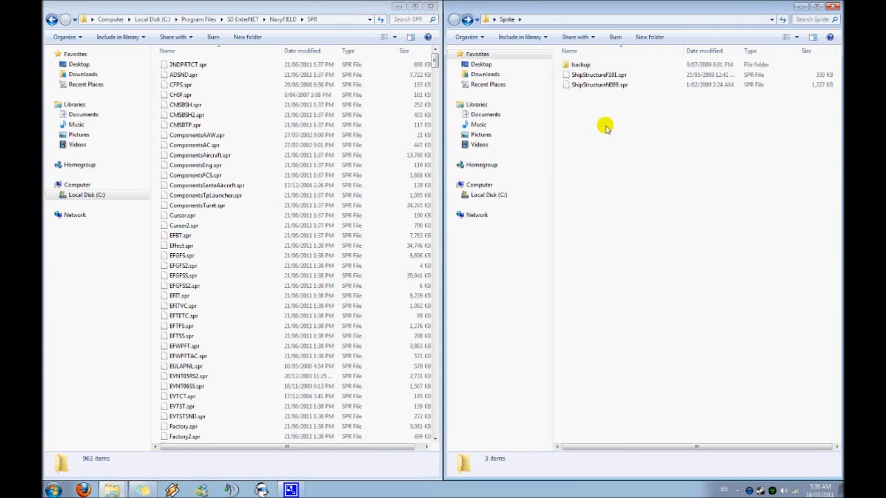
Copy ShipStructureF101.spr and ShipStructureN099.spr from the desktop's Sprite folder.
left_click(244, 4)
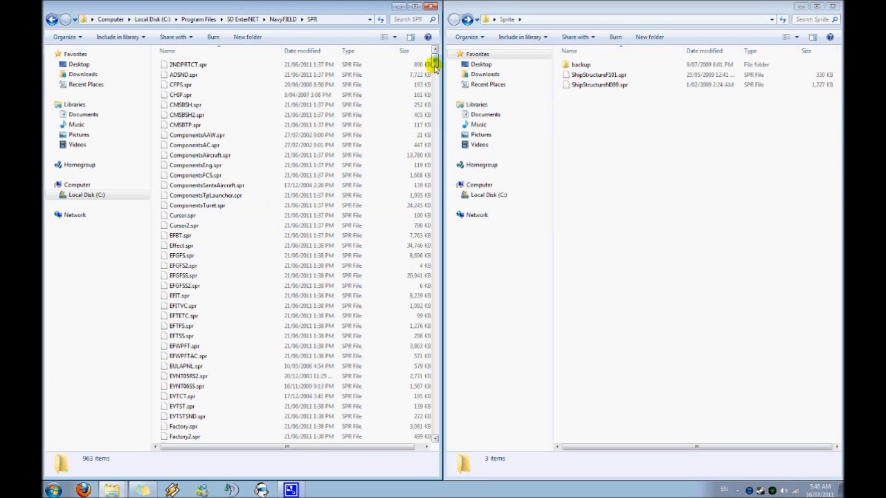
left_click_drag(435, 65, 437, 113)
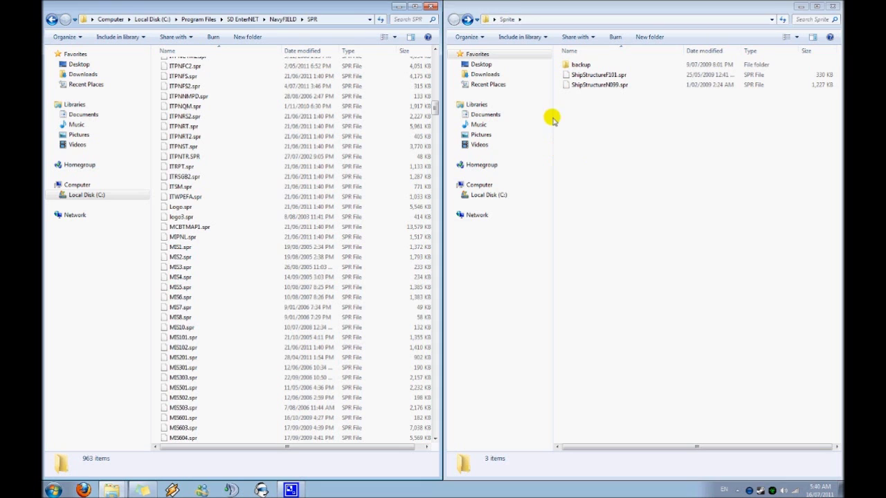
left_click(589, 75)
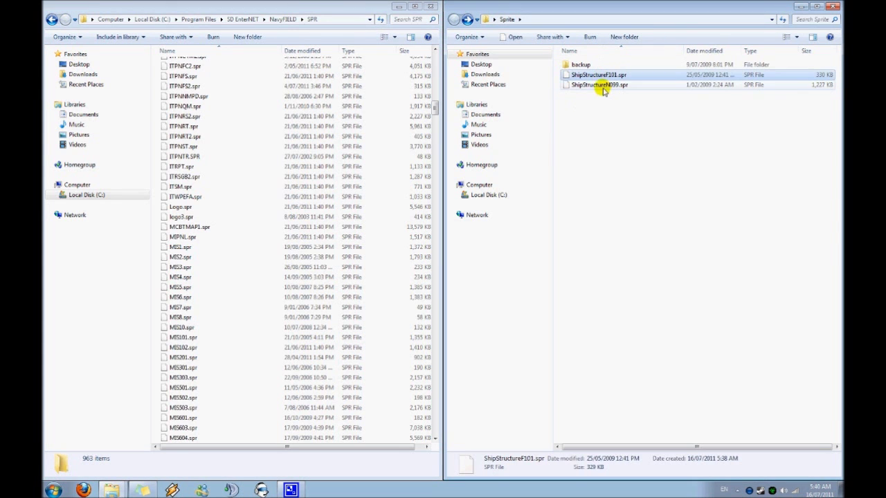
left_click(595, 85, "ctrl")
right_click(602, 87)
left_click(634, 191)
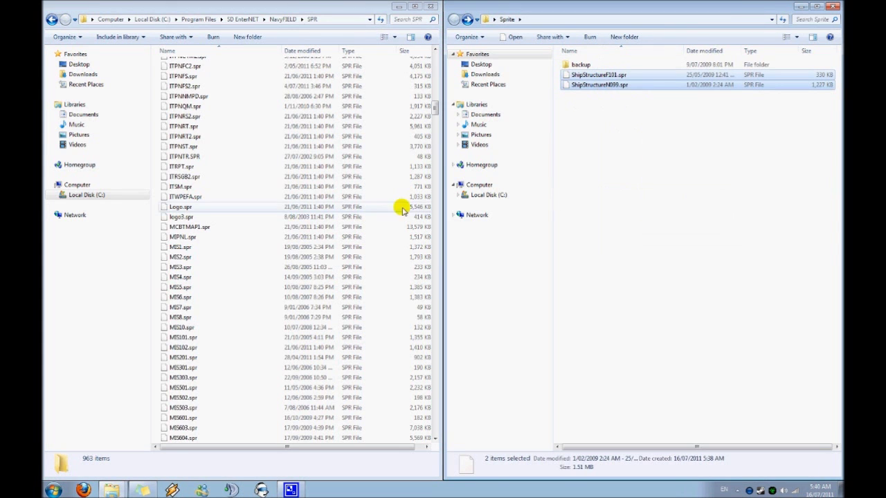
Paste the two copied sprite files into NavyFIELD's SPR folder, replacing the existing versions.
right_click(375, 197)
left_click(155, 257)
left_click(154, 257)
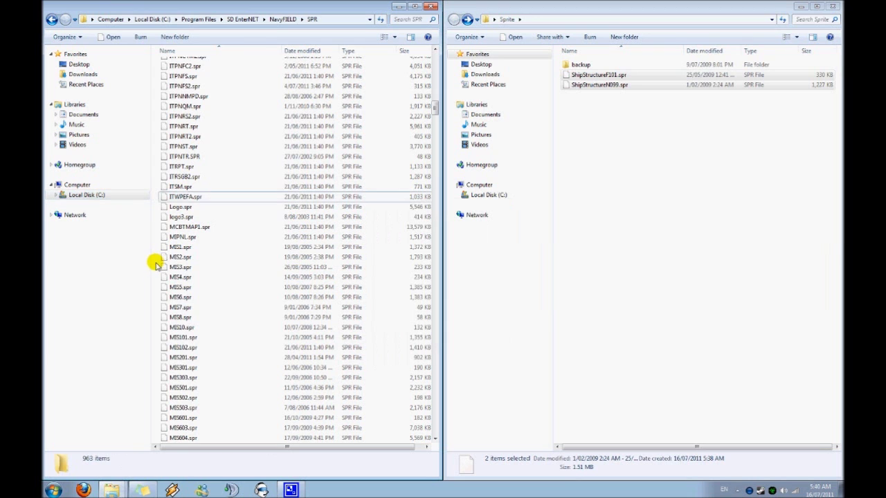
right_click(161, 262)
left_click(223, 327)
left_click(406, 193)
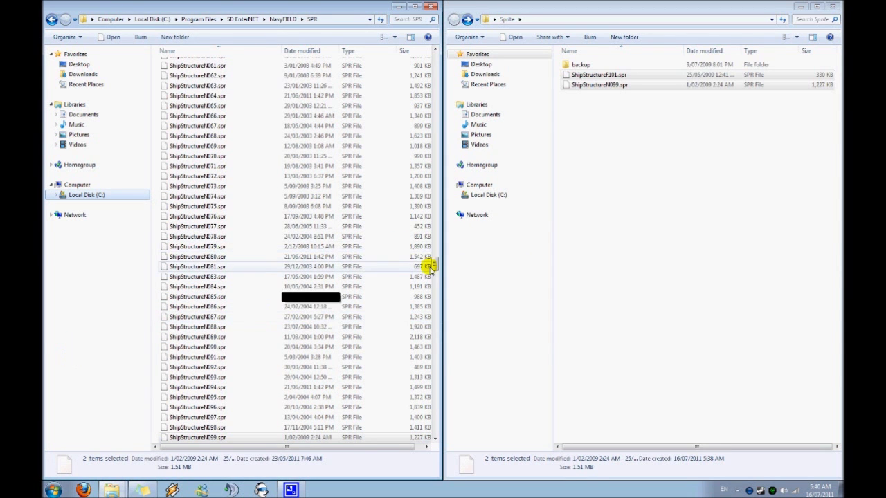
Close both the SPR and Sprite folder windows.
scroll(432, 208, "up", 15)
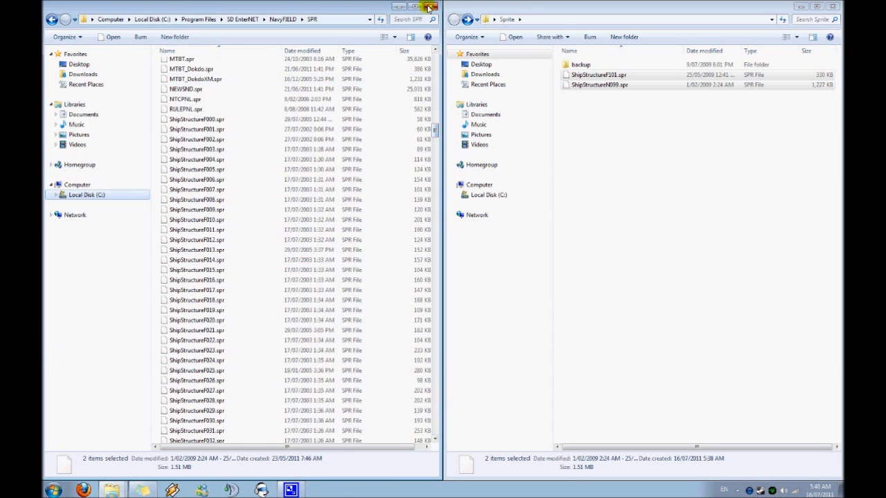
left_click(430, 6)
left_click(832, 6)
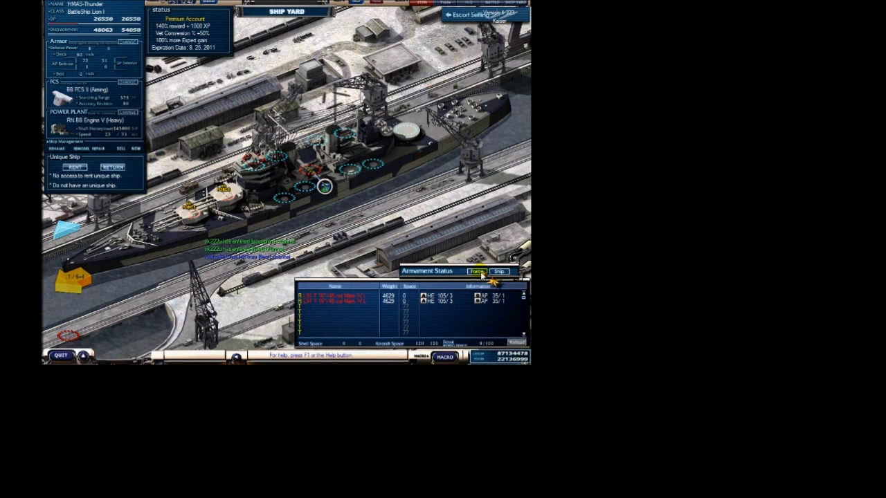
In NavyFIELD's shipyard, switch from armament status to the force in stand-by and browse the ships from Lion I forward to Lion II.
left_click(476, 271)
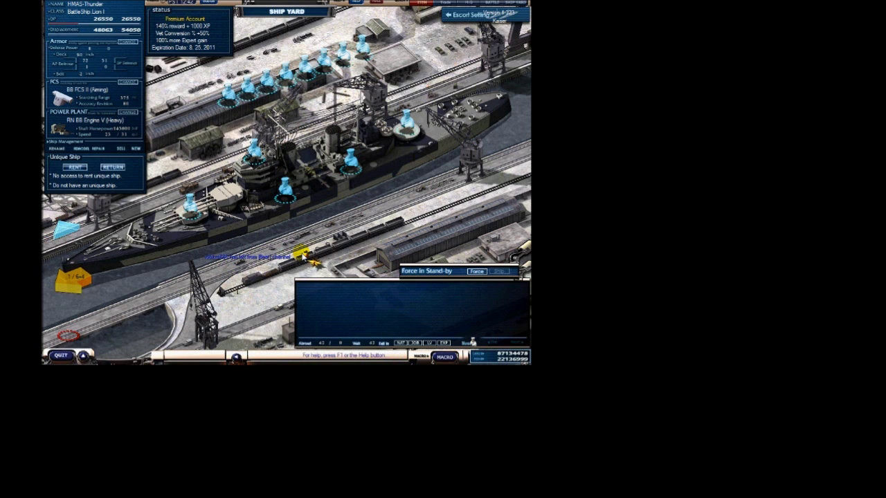
left_click(70, 229)
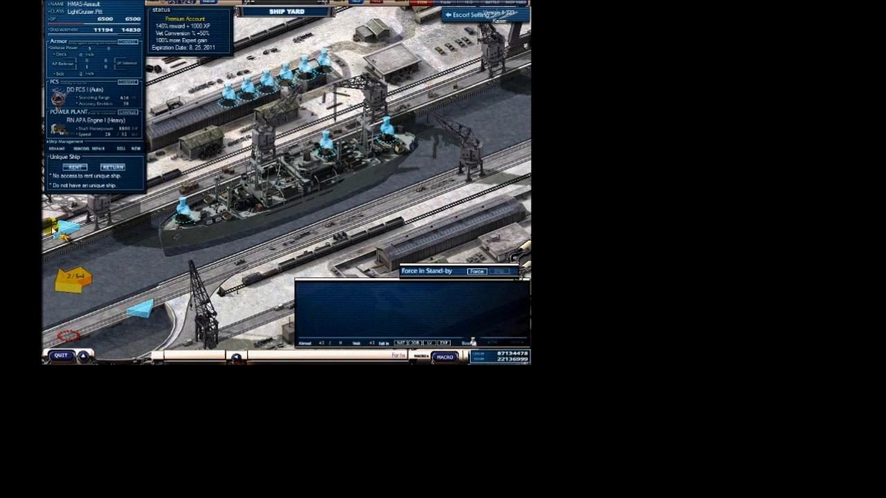
left_click(61, 229)
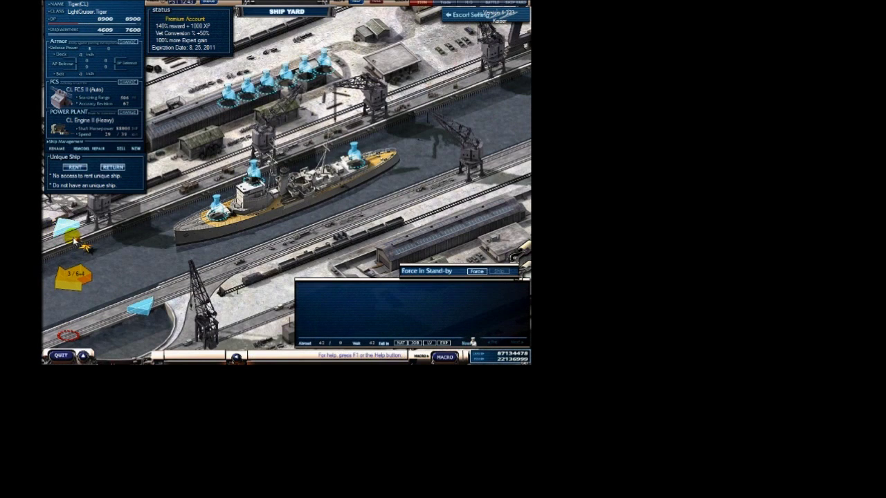
left_click(69, 230)
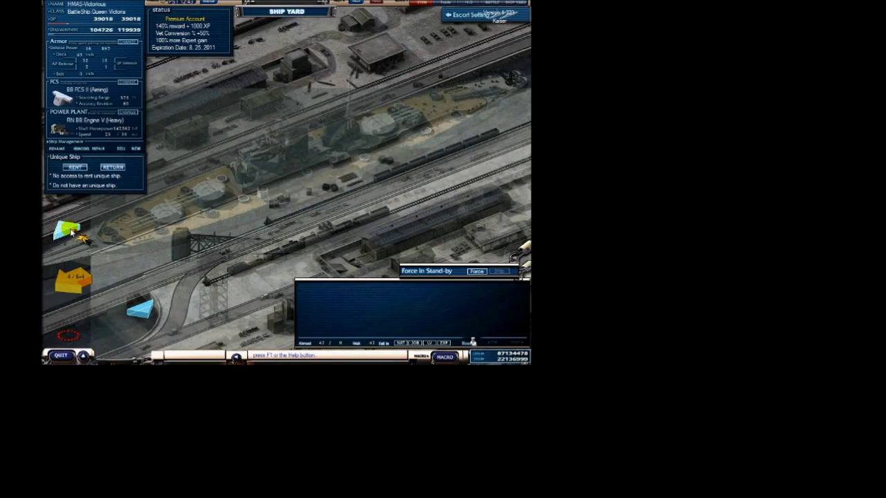
left_click(69, 230)
left_click(69, 230)
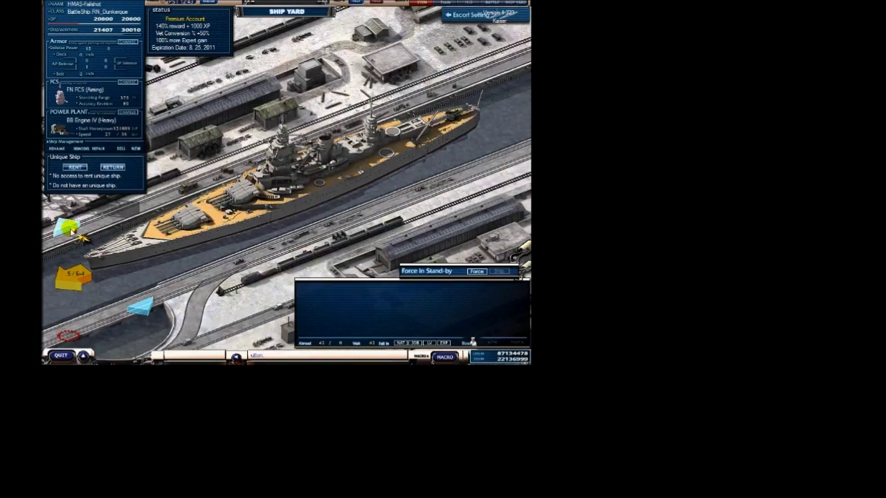
left_click(70, 230)
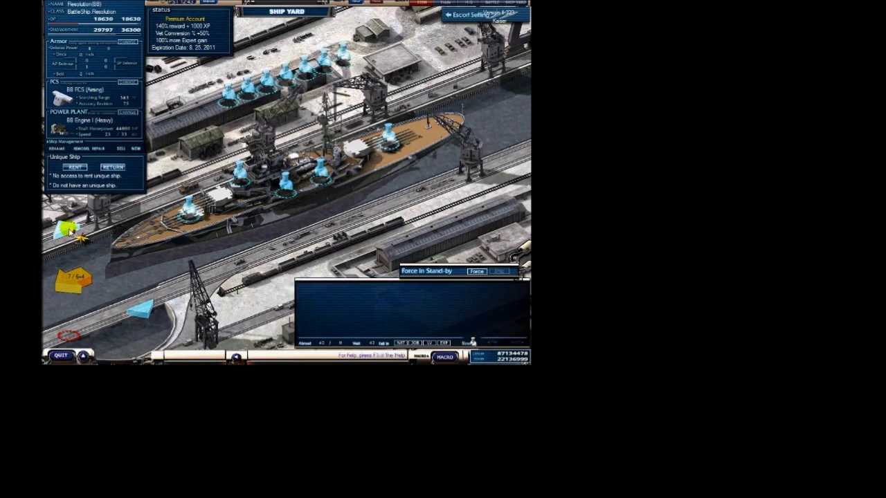
left_click(69, 230)
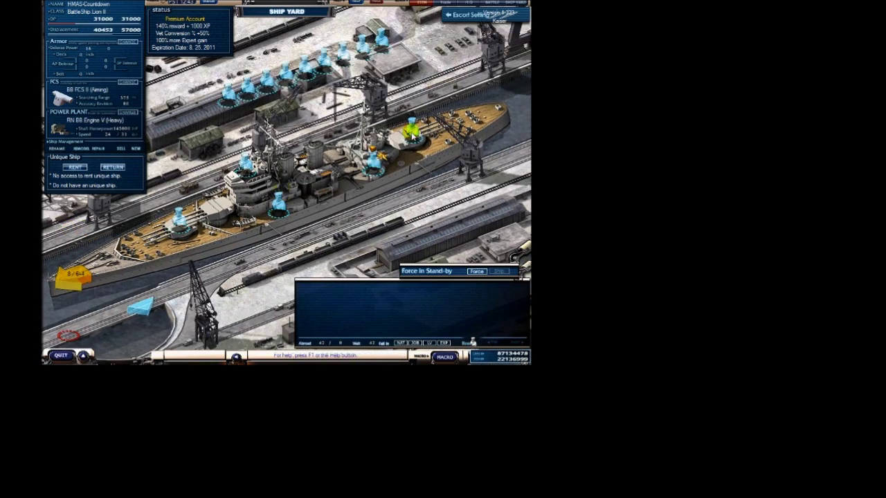
Browse back through the shipyard's ships to the first one, the battleship Lion I.
left_click(143, 312)
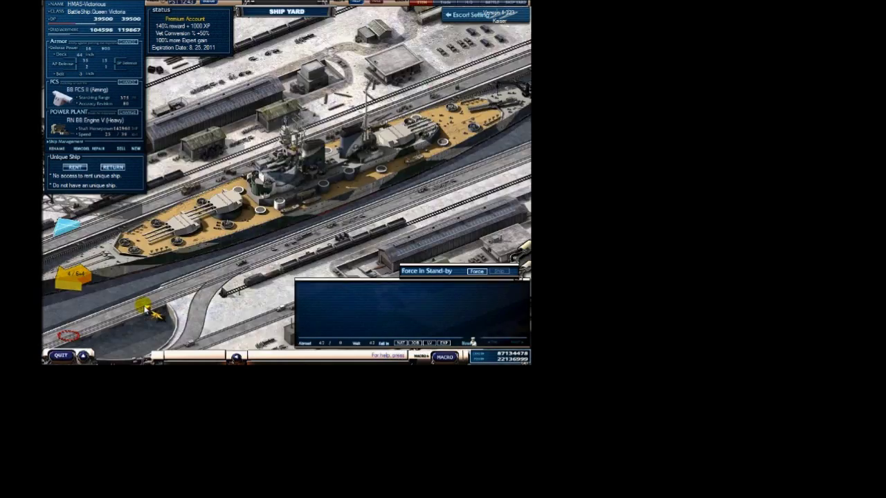
left_click(145, 306)
left_click(146, 305)
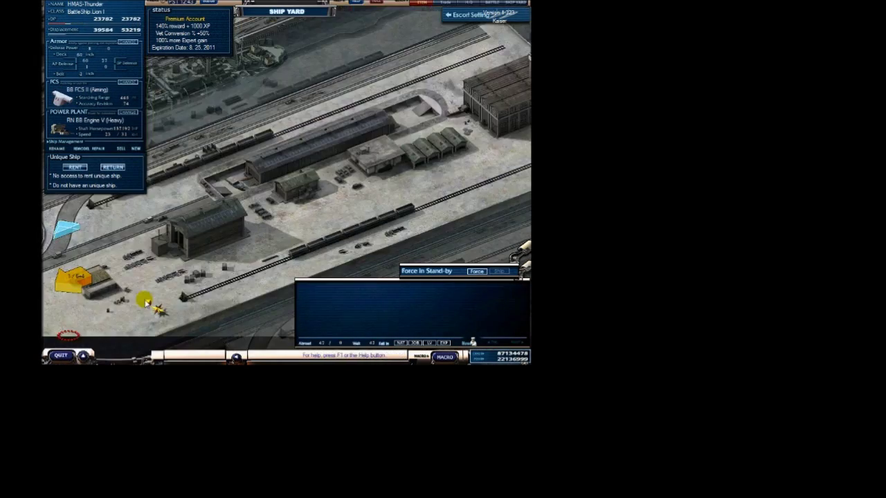